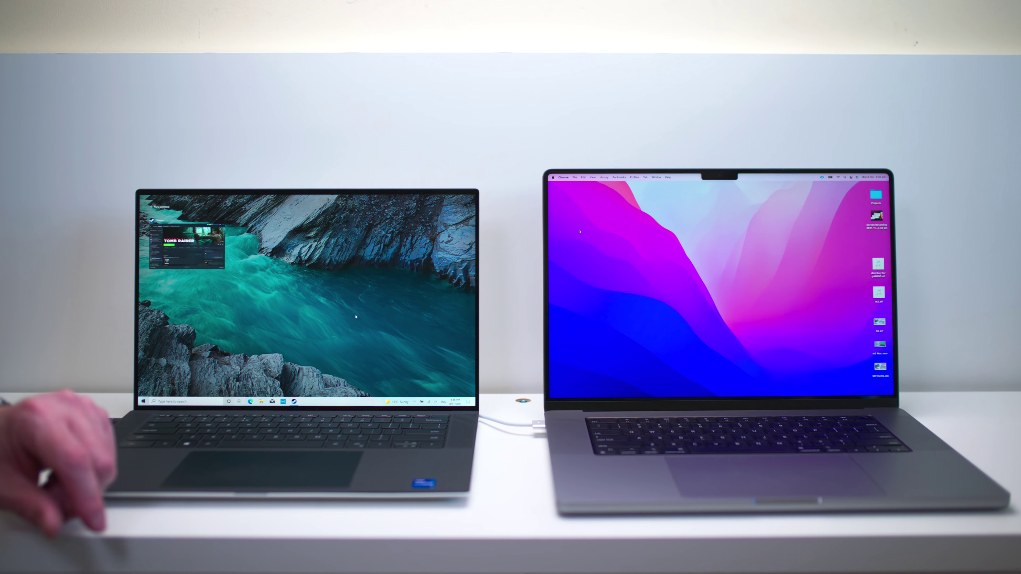
pyautogui.click(371, 280)
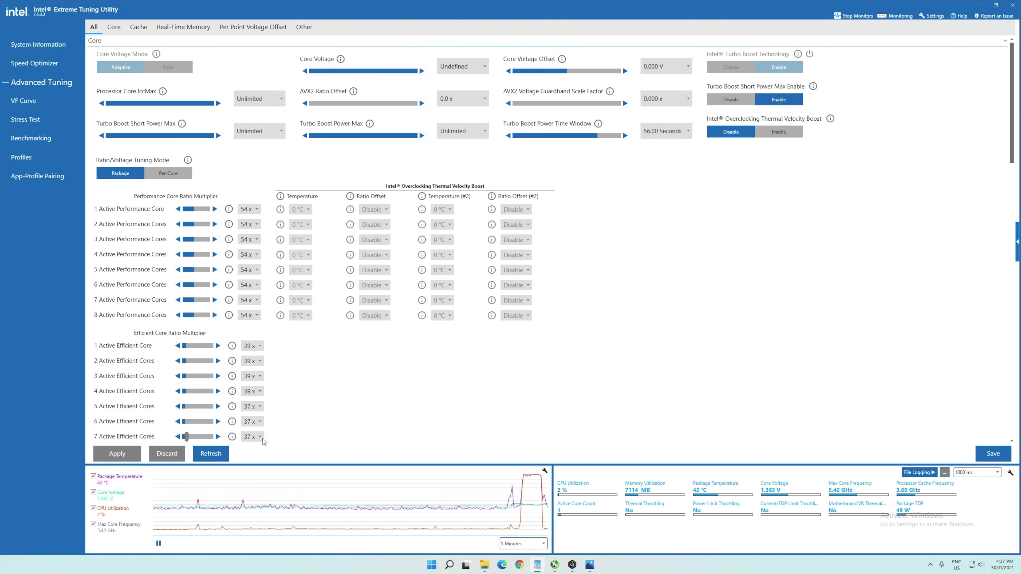
# Step: Set the Efficient Core Ratio Multiplier to 40x for all active efficient cores and apply the change
pyautogui.click(262, 439)
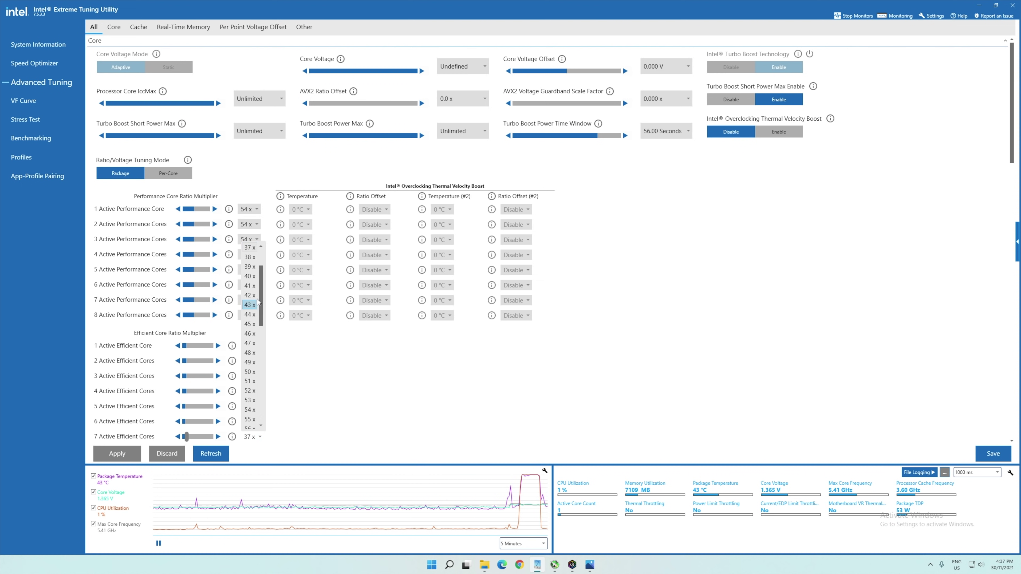
pyautogui.click(250, 277)
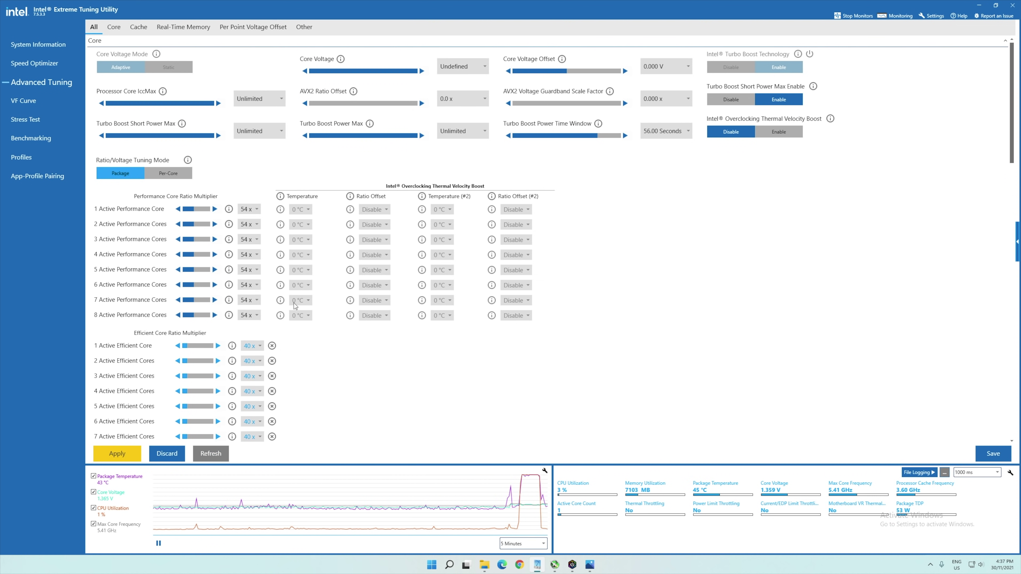
pyautogui.click(124, 455)
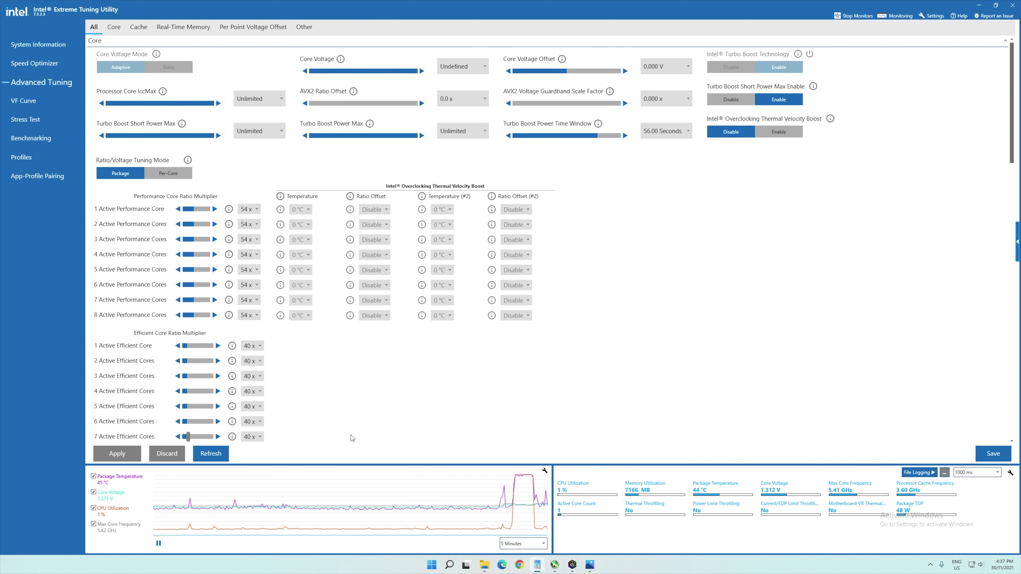
# Step: Set the Turbo Boost Power Time Window to 128.00 Seconds and apply the change
pyautogui.click(666, 131)
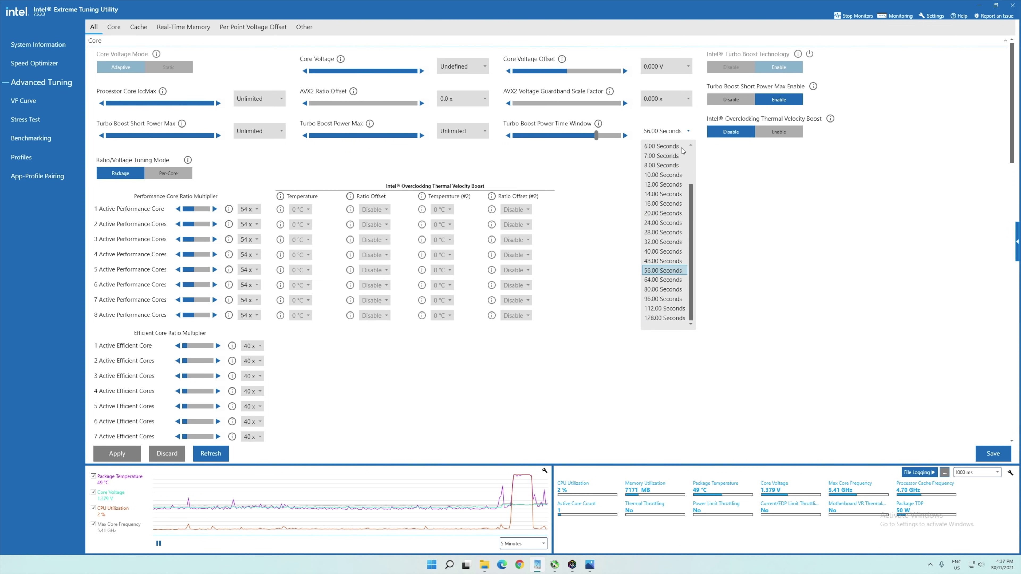
pyautogui.click(675, 319)
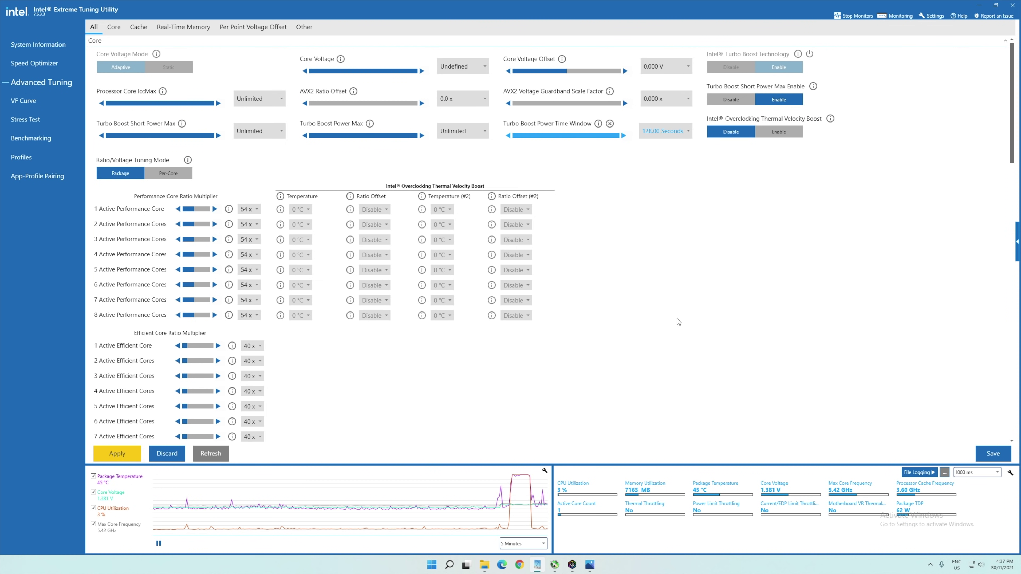
pyautogui.click(109, 454)
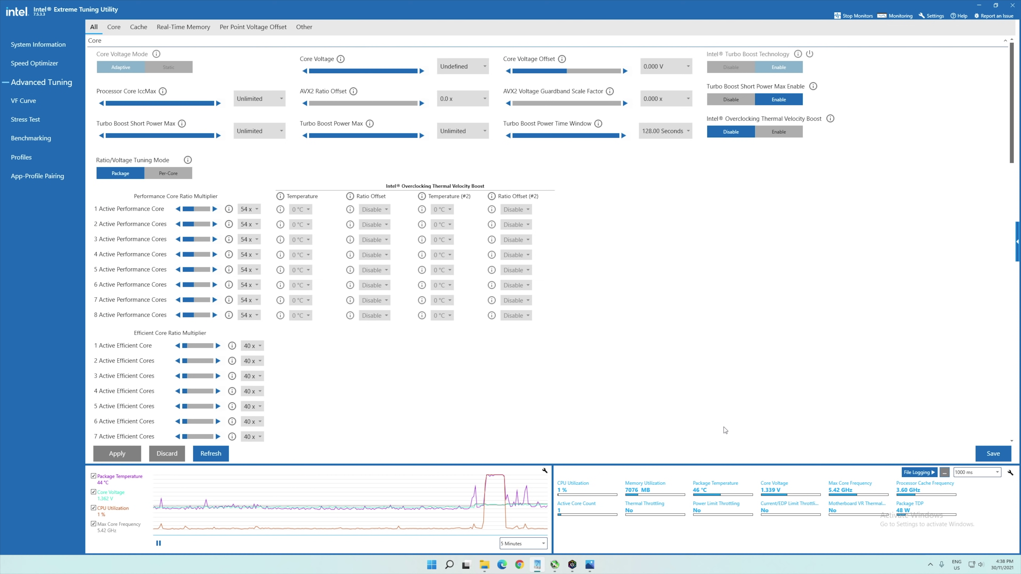
# Step: Switch to Cinebench R23, start the multi-core CPU test and minimize the file browser window
pyautogui.click(890, 163)
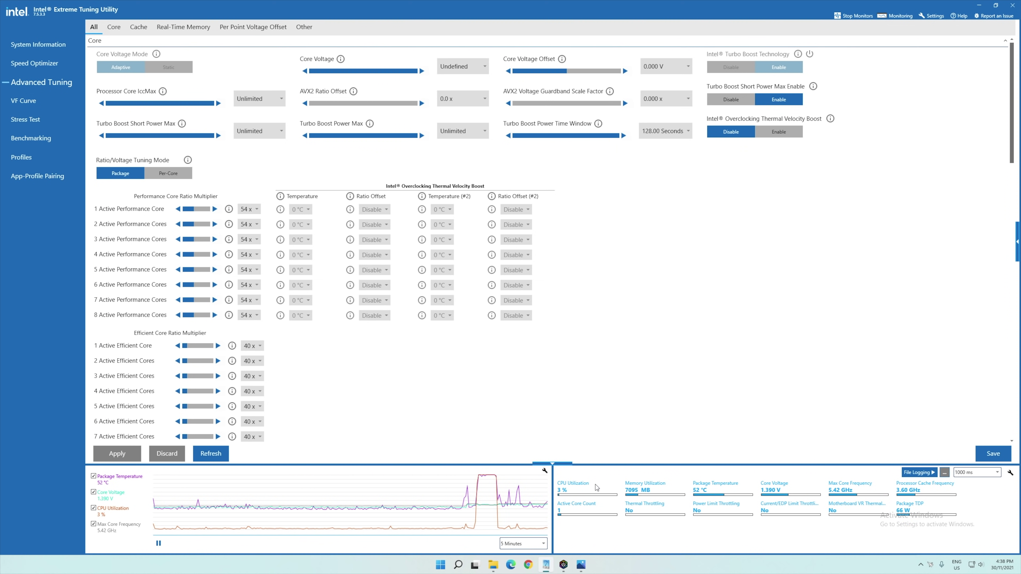
pyautogui.moveTo(565, 568)
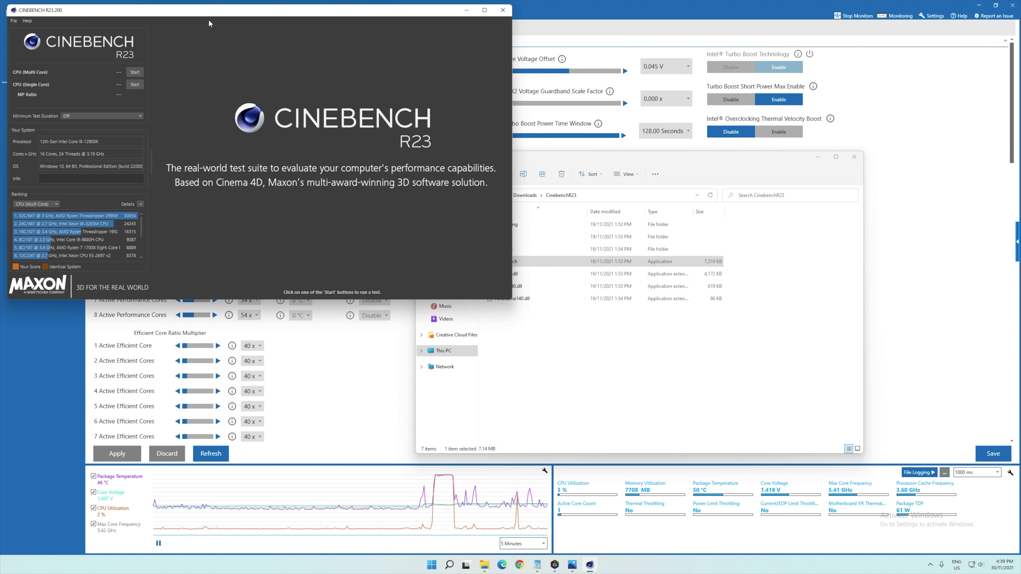
pyautogui.moveTo(209, 23); pyautogui.dragTo(314, 52)
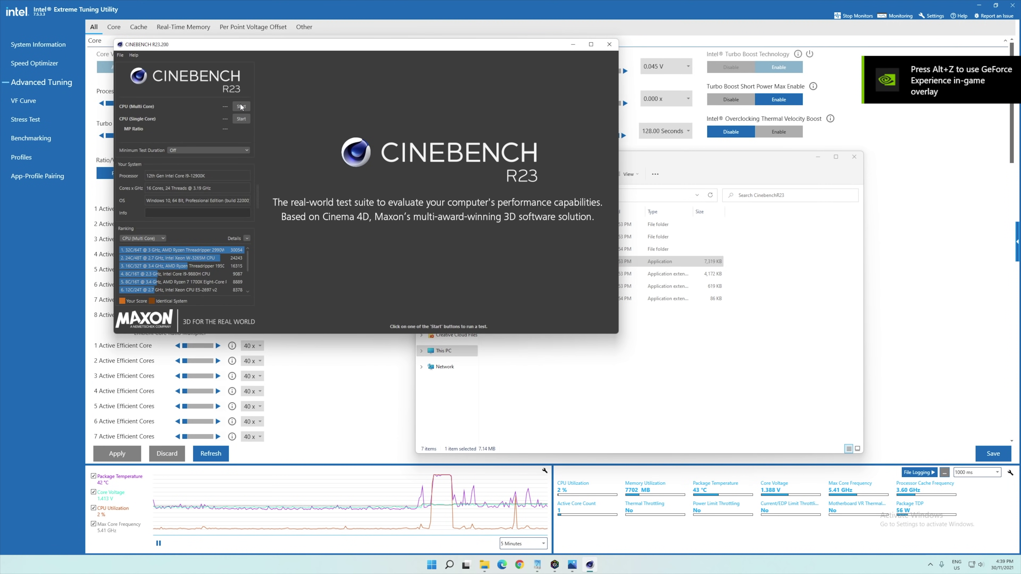
pyautogui.click(241, 107)
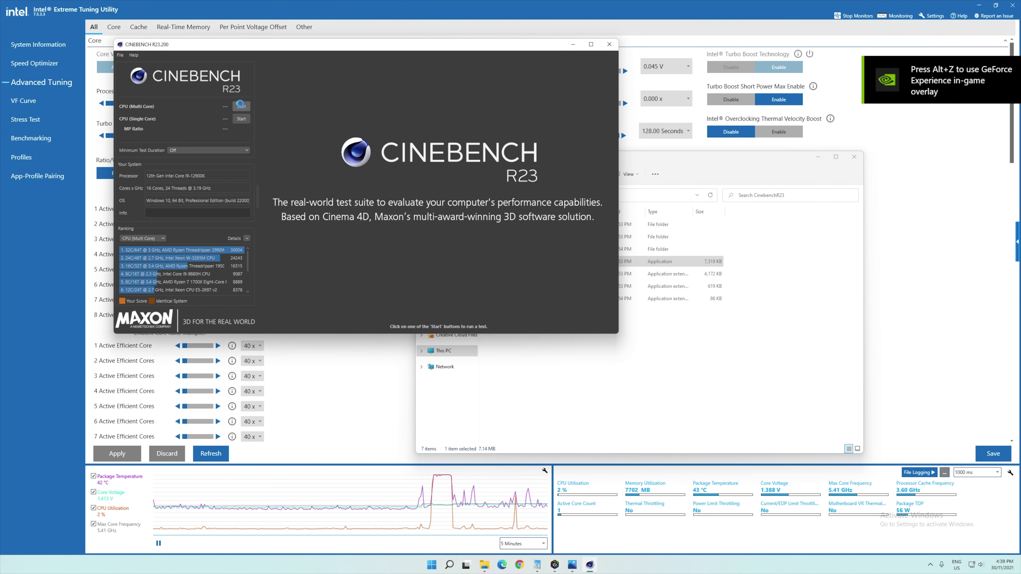
pyautogui.click(816, 157)
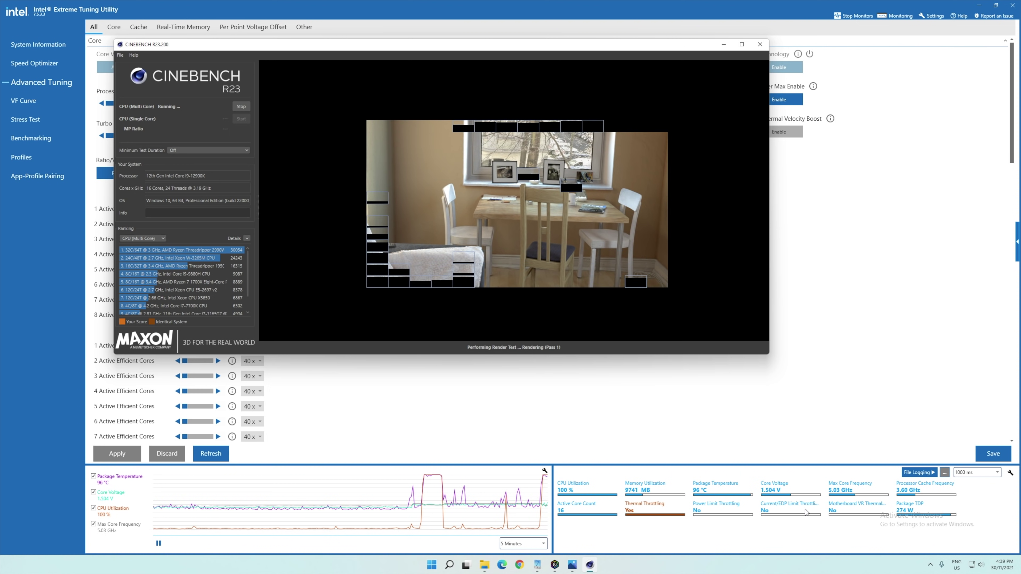
# Step: Check the clock speed and thermal throttling monitors during the render, and close Cinebench
pyautogui.moveTo(887, 517)
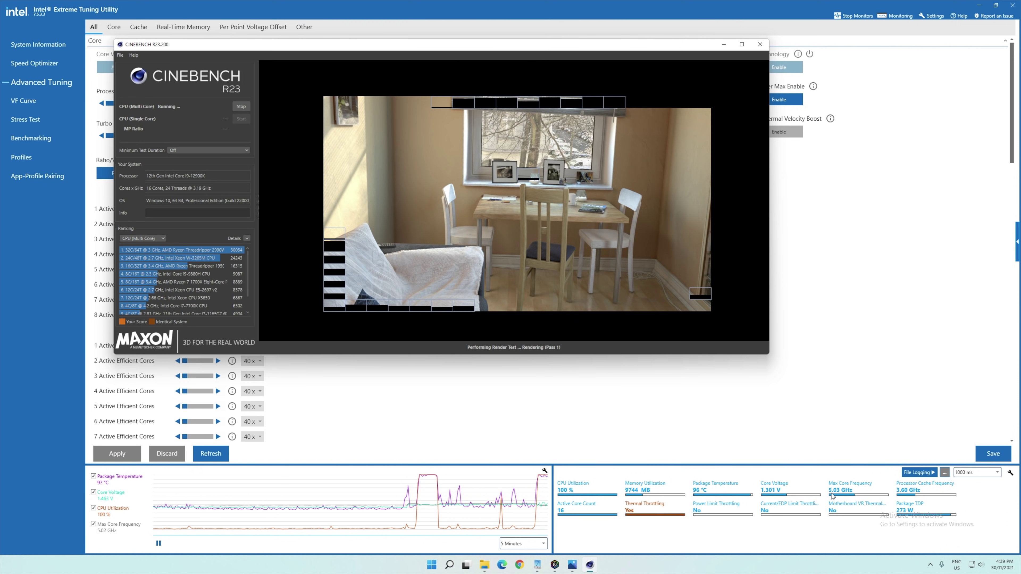
pyautogui.moveTo(652, 519)
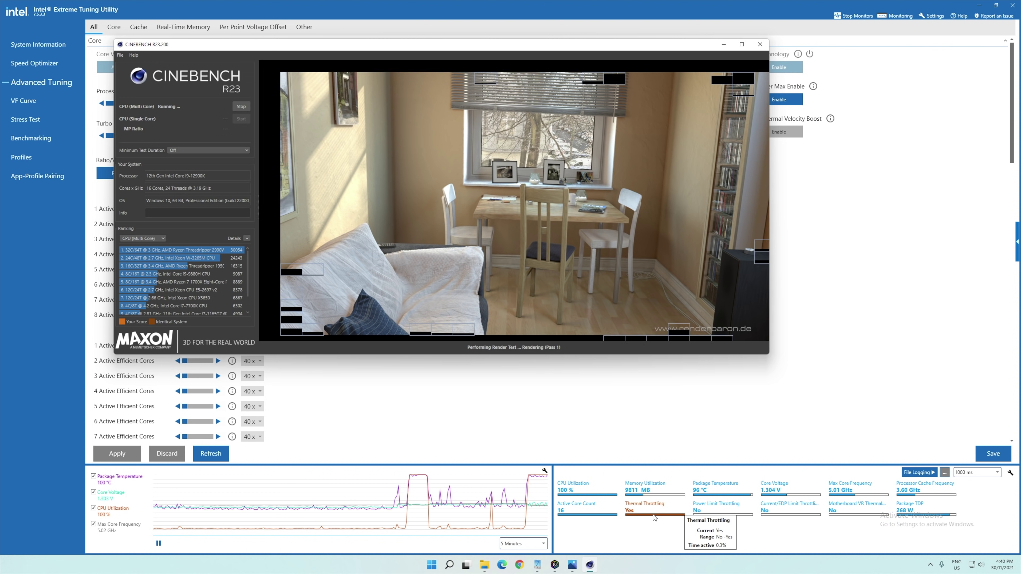
pyautogui.click(760, 44)
# Step: Bring the cinebench.jpg picture in Photos to the front and zoom in on the single-core score
pyautogui.click(525, 316)
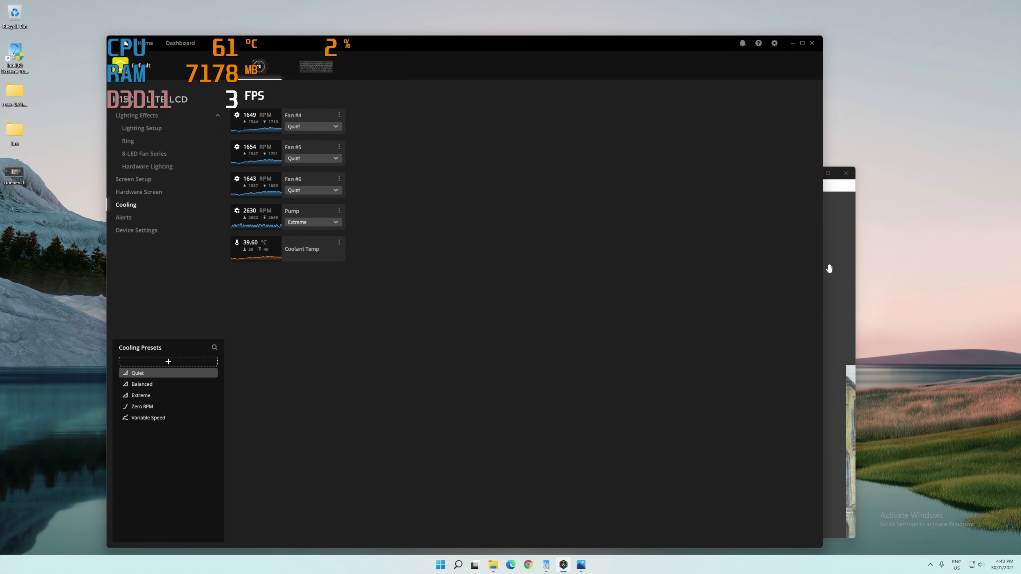
pyautogui.click(830, 268)
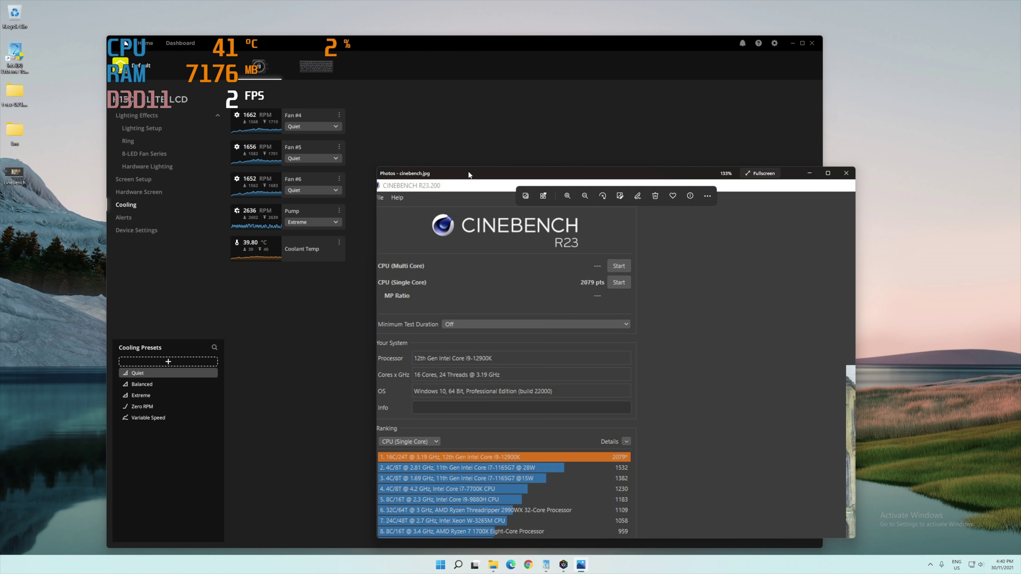
pyautogui.moveTo(471, 174); pyautogui.dragTo(543, 172)
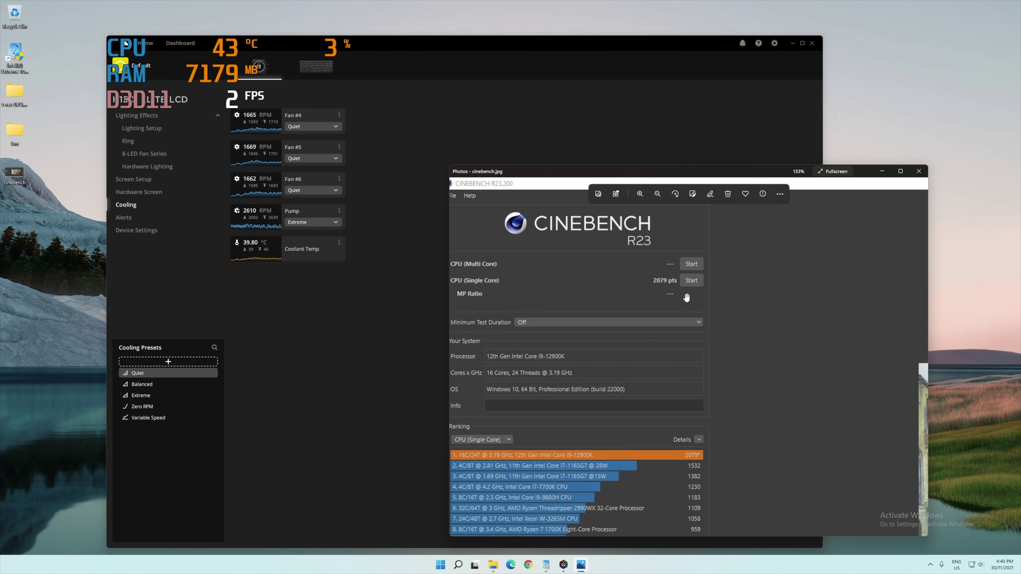
pyautogui.scroll(1, 698, 299)
pyautogui.scroll(3, 698, 298)
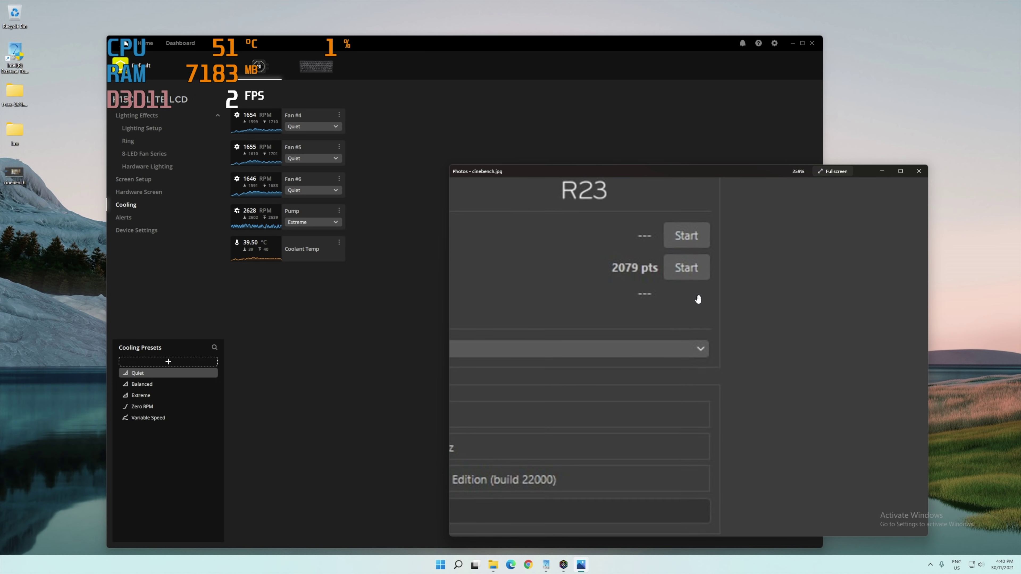
pyautogui.scroll(-5, 699, 299)
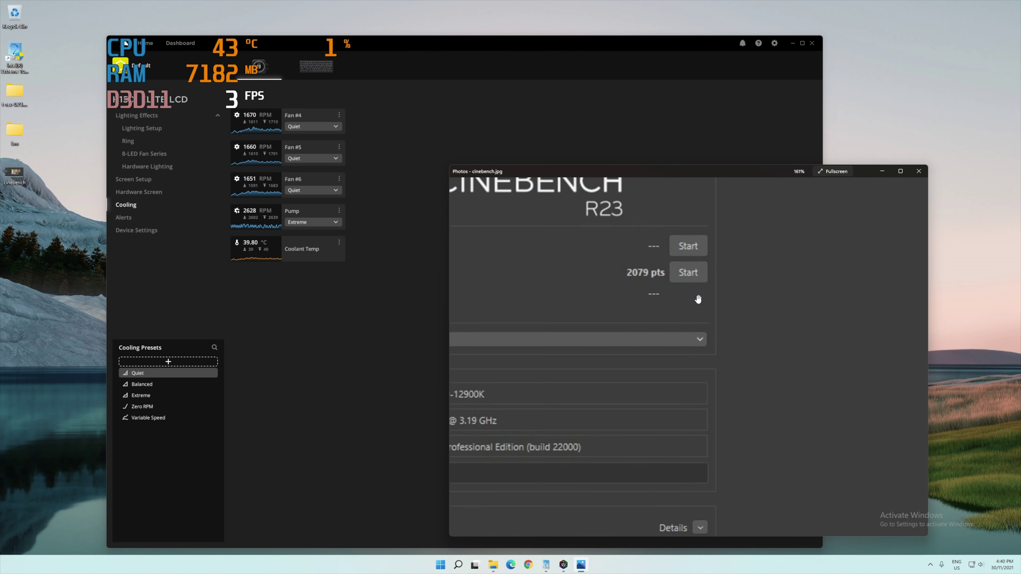
pyautogui.moveTo(714, 177); pyautogui.dragTo(550, 154)
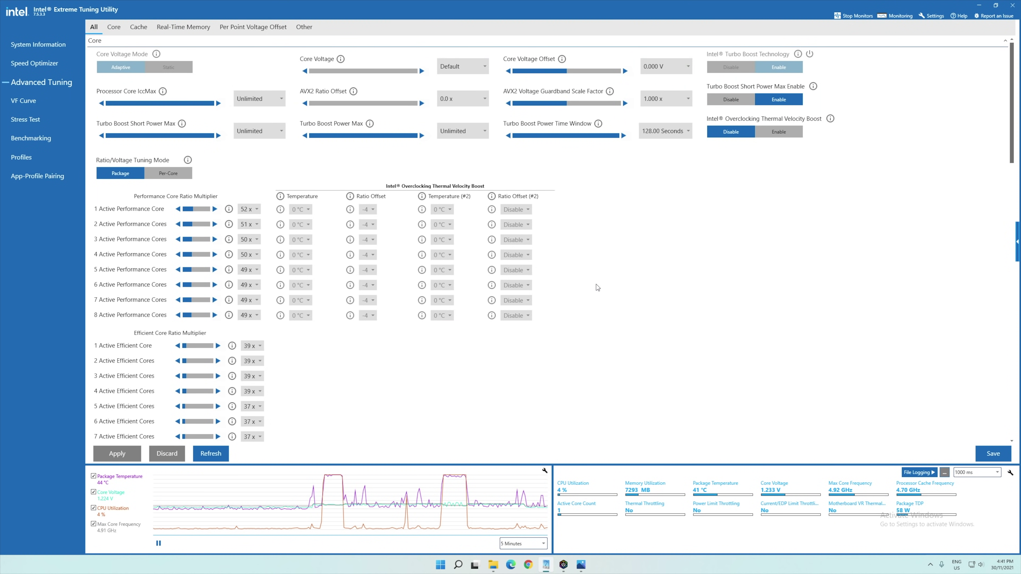
# Step: Limit the Turbo Boost Power Max to 140.000 W in Intel Extreme Tuning Utility
pyautogui.click(478, 131)
pyautogui.scroll(20, 460, 233)
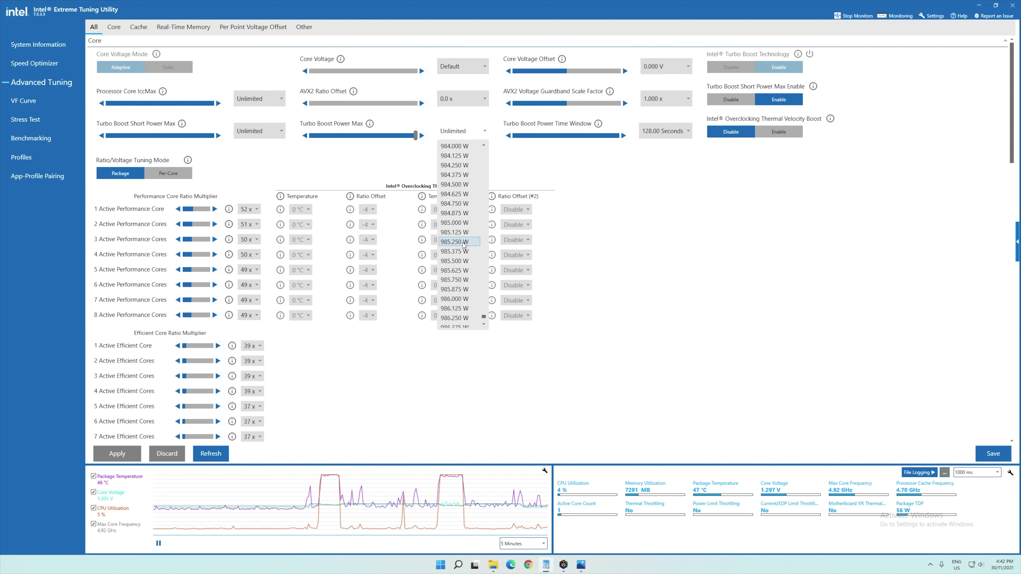
pyautogui.scroll(20, 463, 246)
pyautogui.moveTo(491, 305)
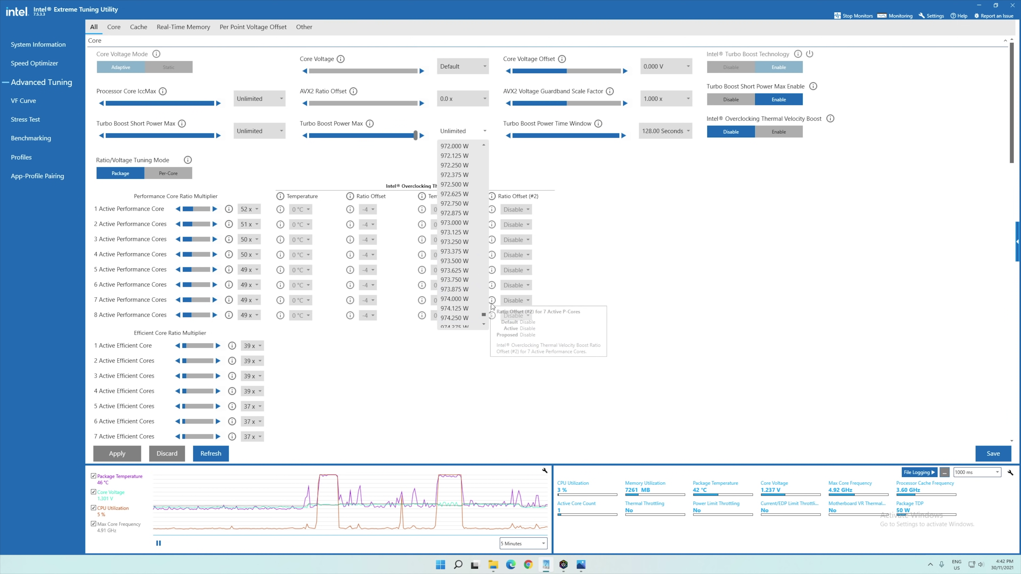
pyautogui.moveTo(484, 315); pyautogui.dragTo(483, 174)
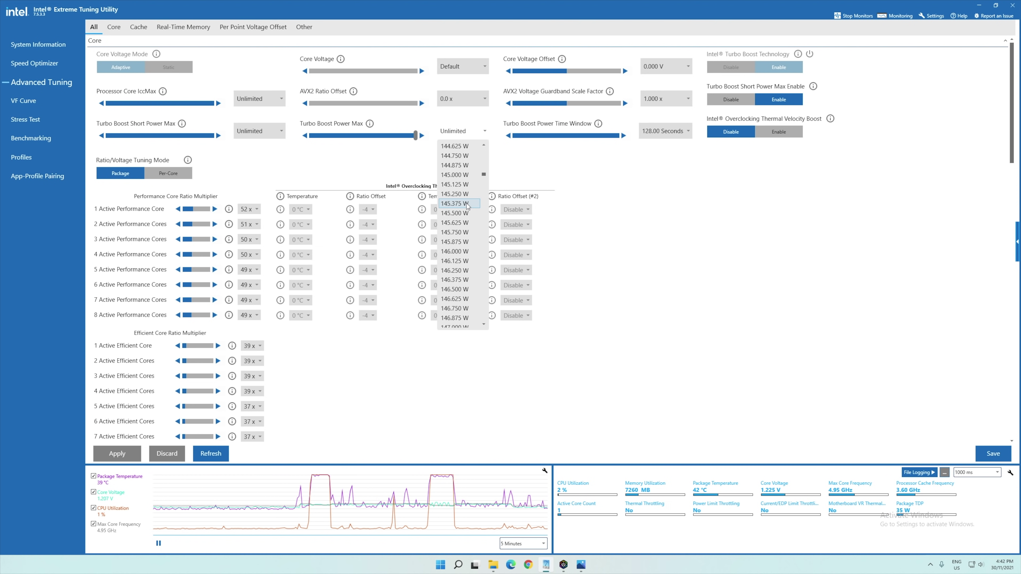
pyautogui.scroll(5, 460, 211)
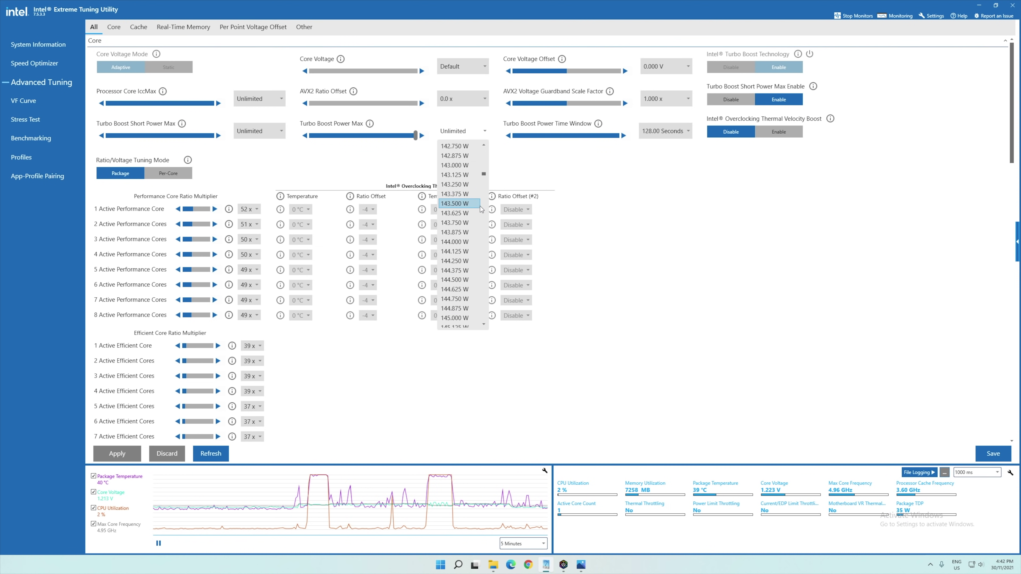
pyautogui.scroll(9, 465, 196)
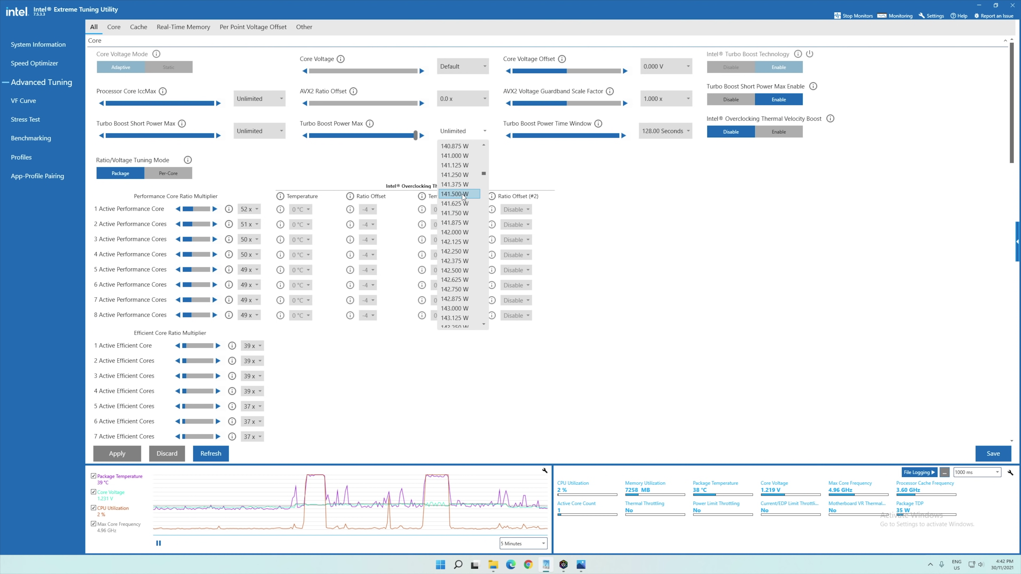
pyautogui.click(468, 196)
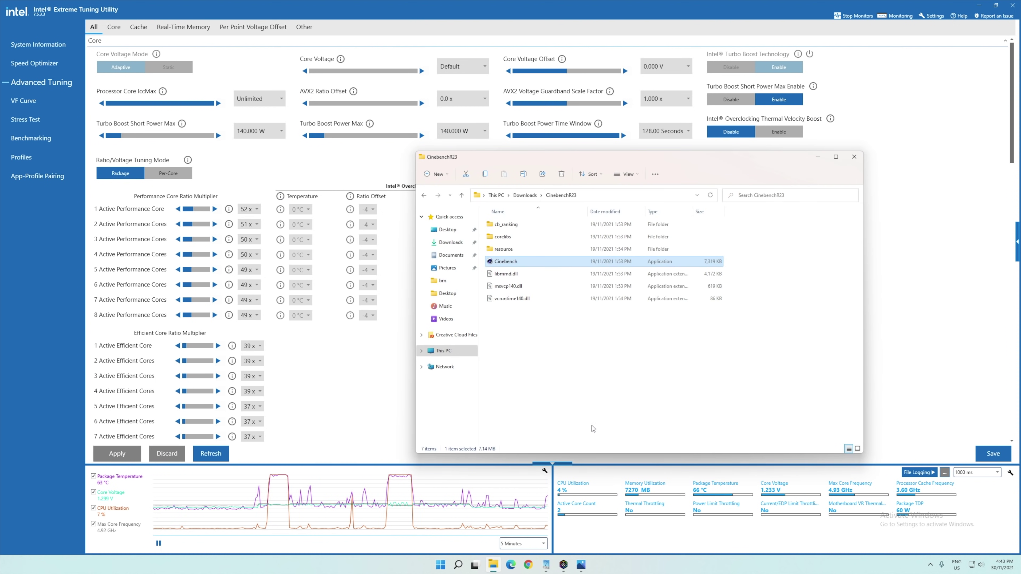
# Step: Launch Cinebench from the CinebenchR23 folder, start the multi-core CPU test and minimize the folder window
pyautogui.doubleClick(506, 261)
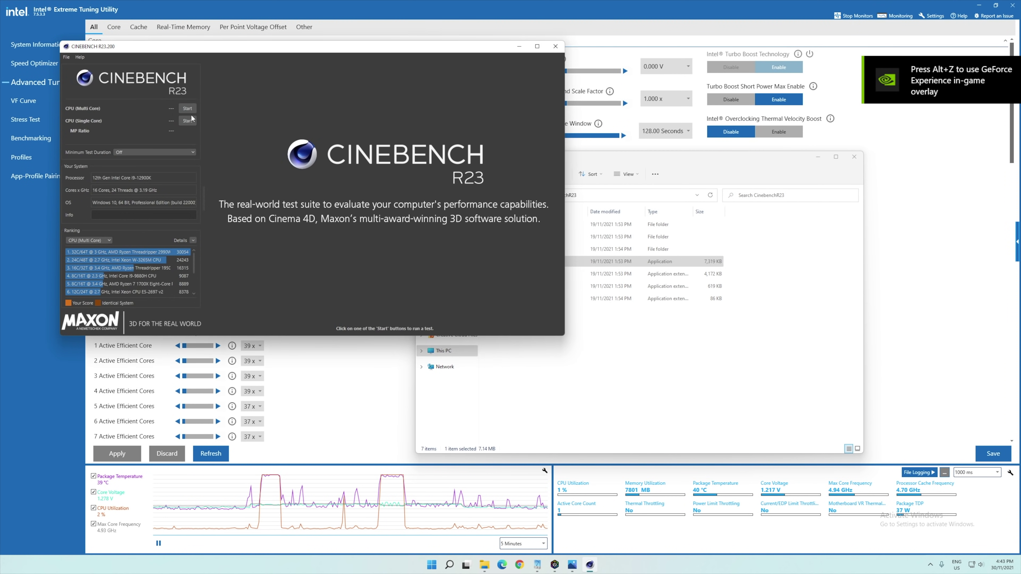
pyautogui.click(188, 108)
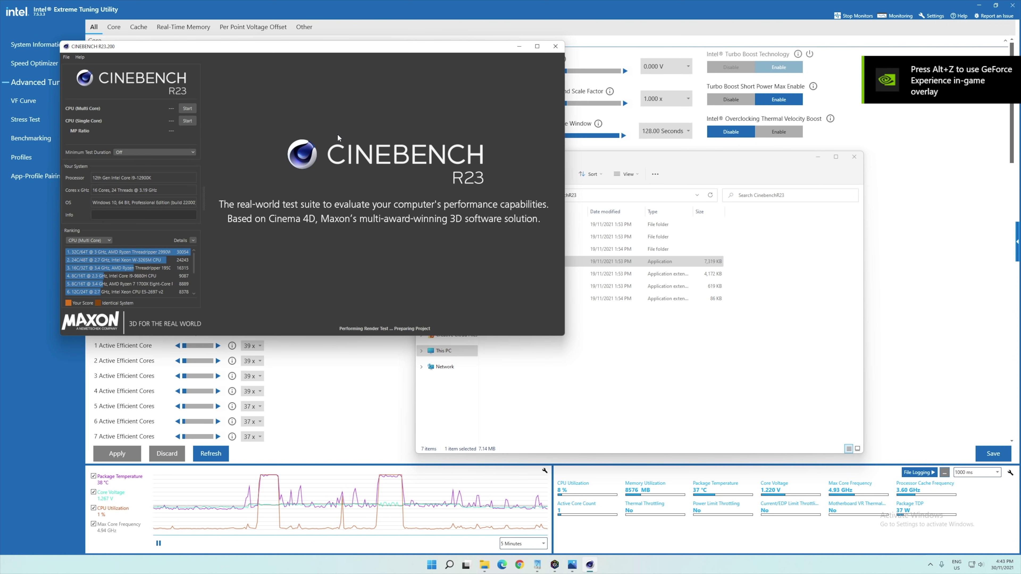
pyautogui.click(806, 157)
pyautogui.click(818, 158)
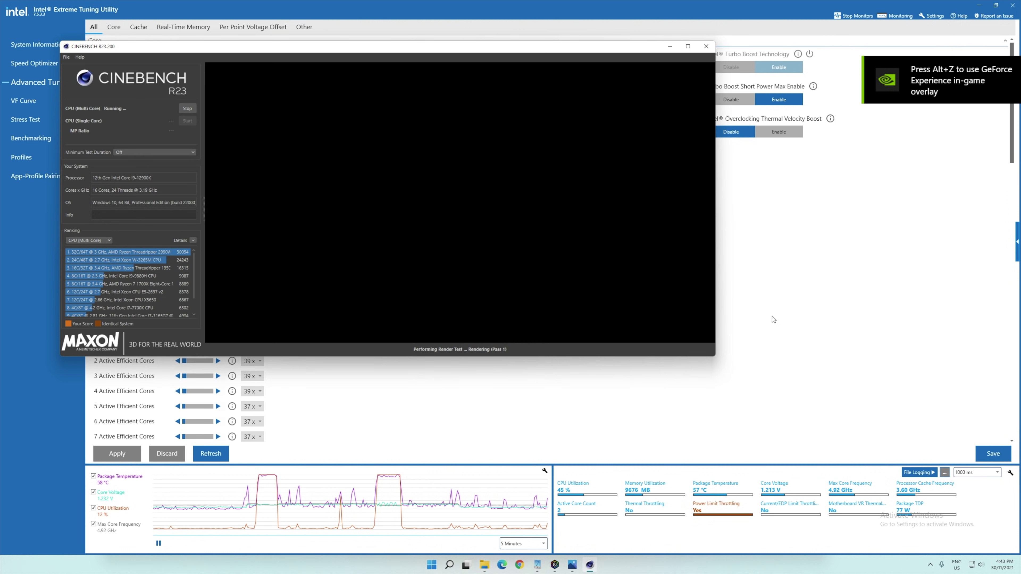
pyautogui.moveTo(701, 508)
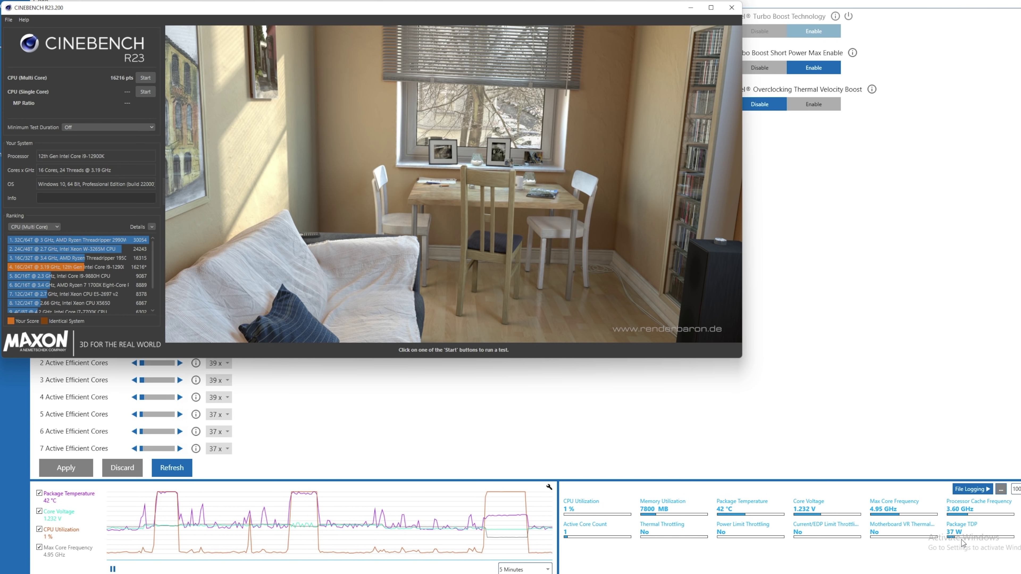
# Step: Return to Intel Extreme Tuning Utility and lower the Turbo Boost Power Max to 115.000 W
pyautogui.click(962, 555)
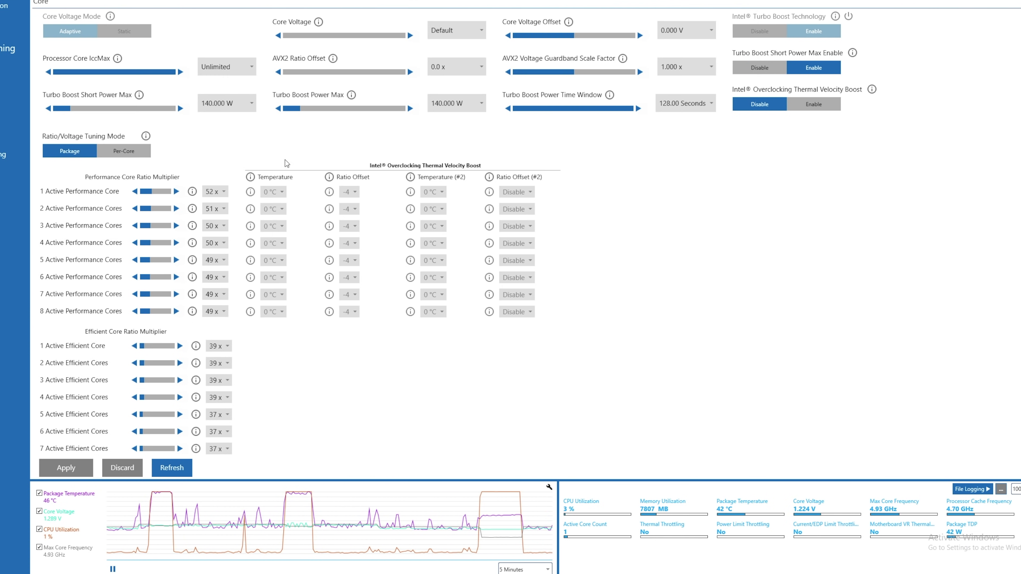
pyautogui.click(472, 107)
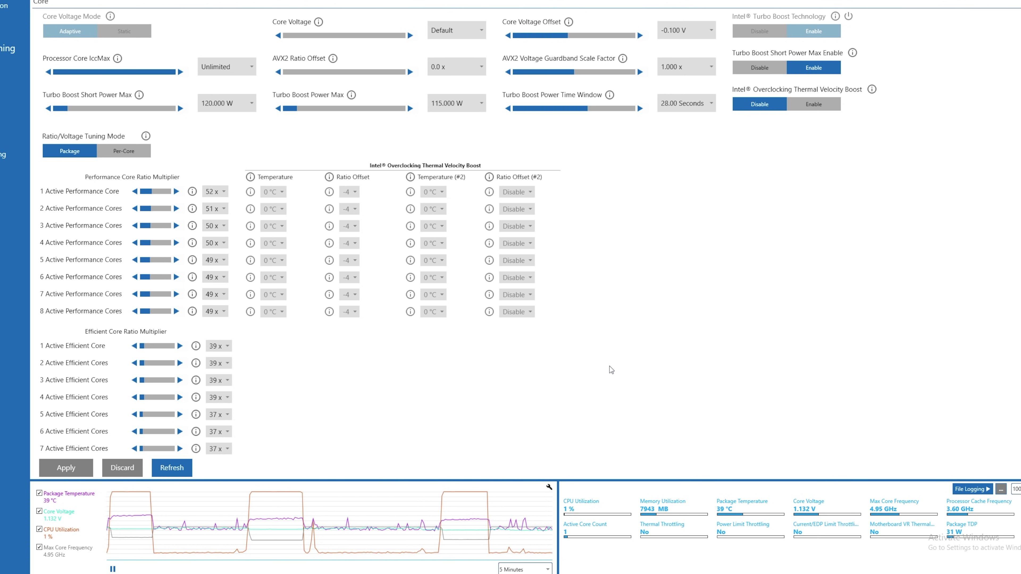
# Step: Switch to Cinebench and run the multi-core CPU test again with the reduced power limits
pyautogui.hotkey('alt', 'Tab')
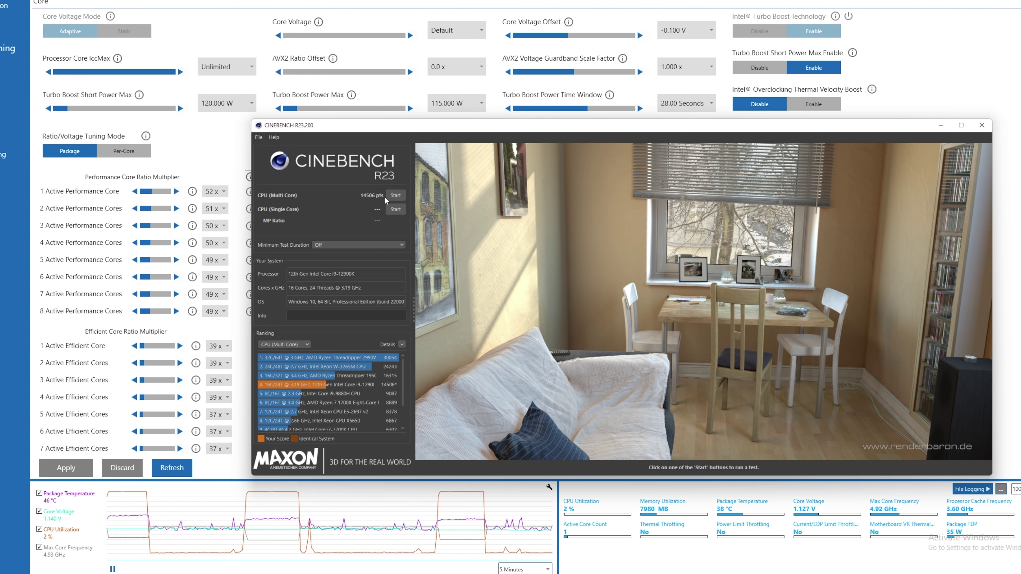
pyautogui.click(396, 196)
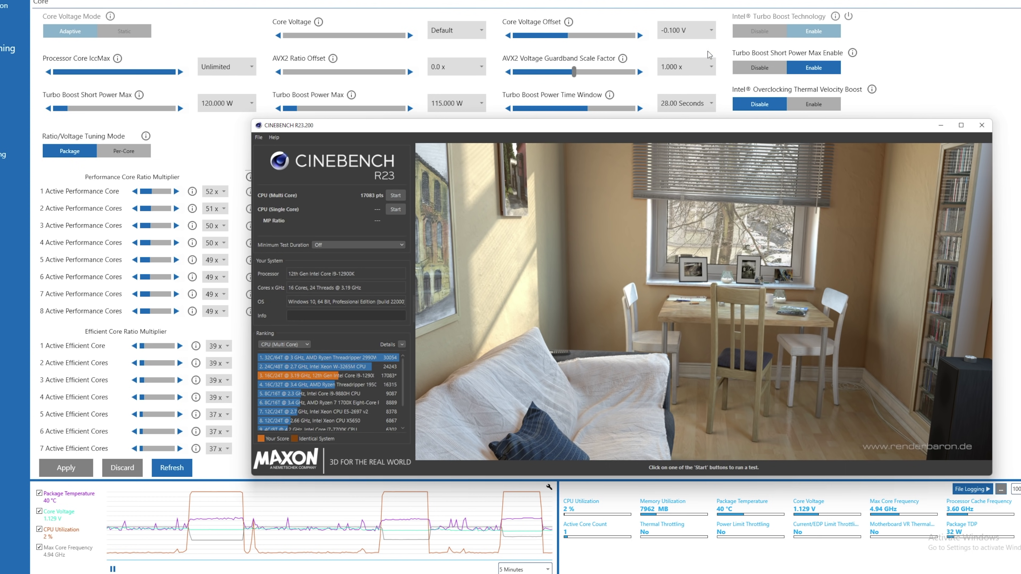
# Step: Set the Core Voltage Offset to 0.000 V in Intel Extreme Tuning Utility and switch to Cinebench to view the multi-core score
pyautogui.click(701, 30)
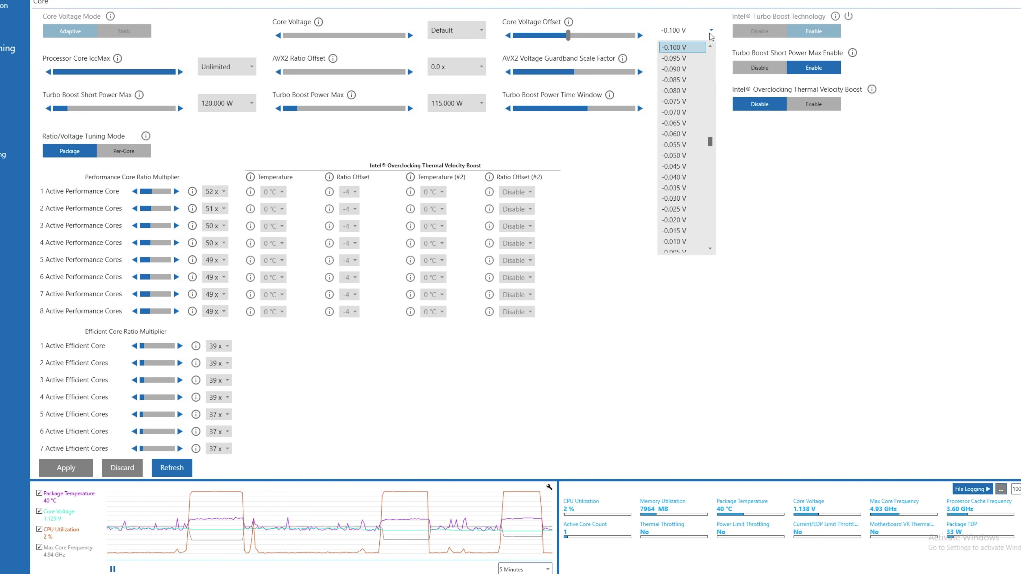
pyautogui.click(714, 266)
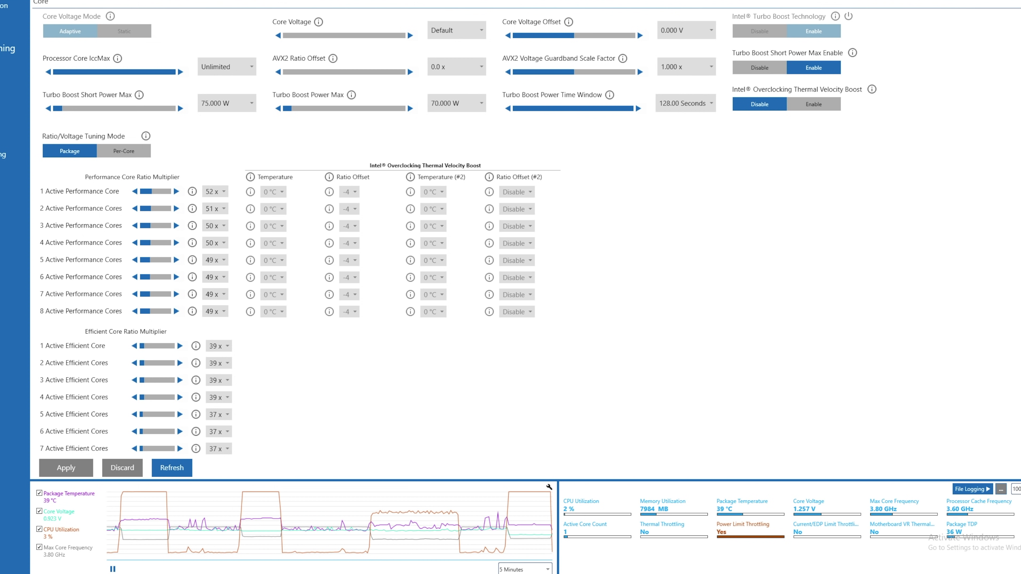
pyautogui.hotkey('alt', 'Tab')
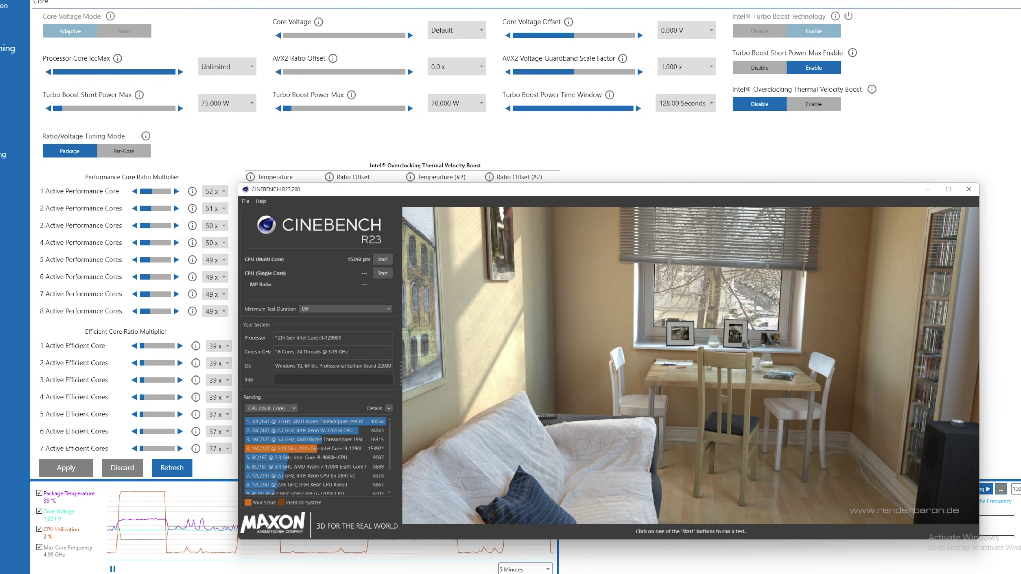